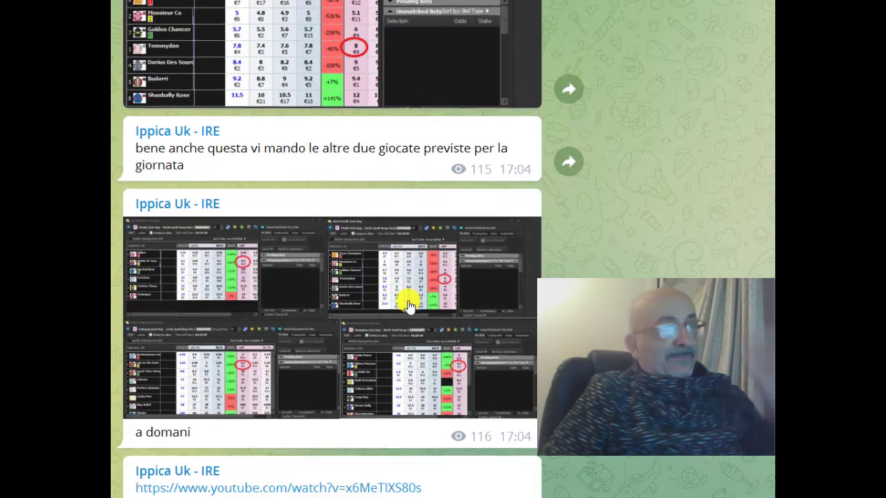
Step: Review the Ippica Uk - IRE channel's race tips and bankroll updates from September through the latest October 4 posts
scroll(409, 306, down, 1)
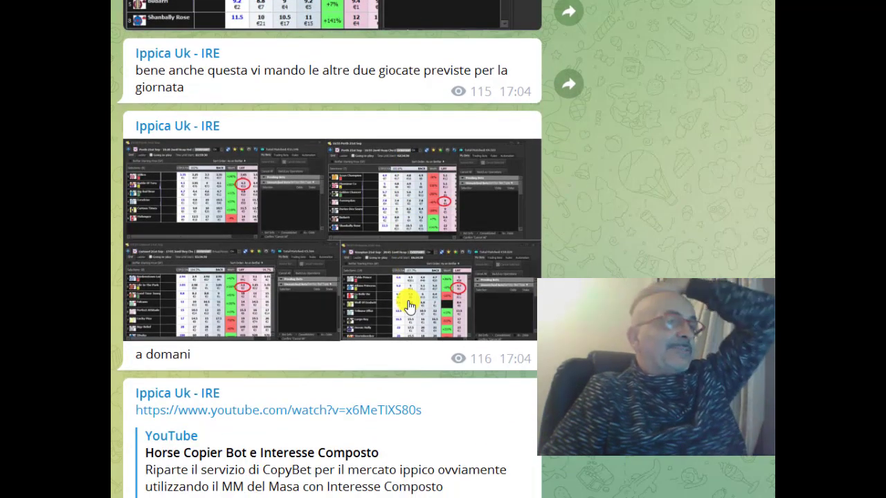
scroll(409, 307, down, 15)
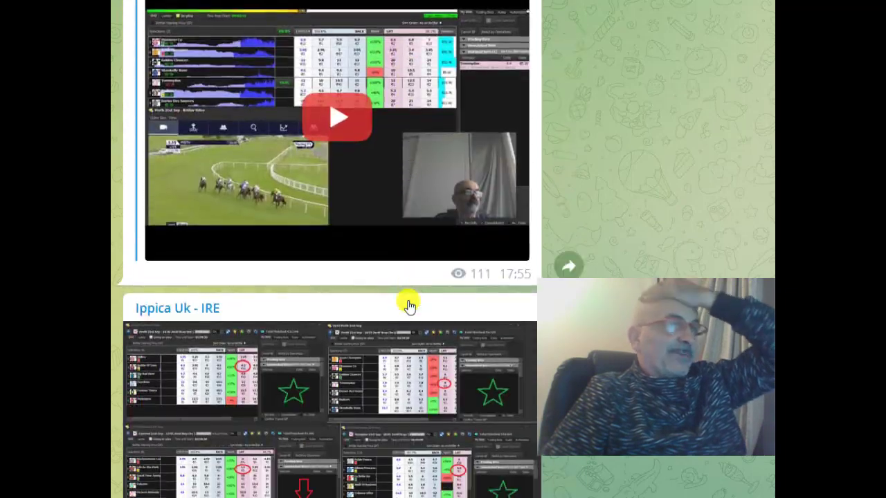
scroll(409, 307, down, 2)
scroll(409, 307, down, 3)
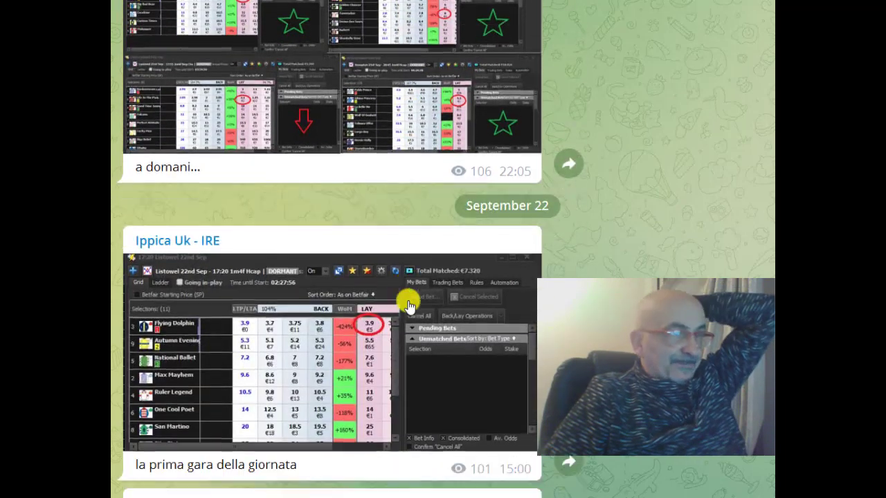
scroll(410, 307, down, 7)
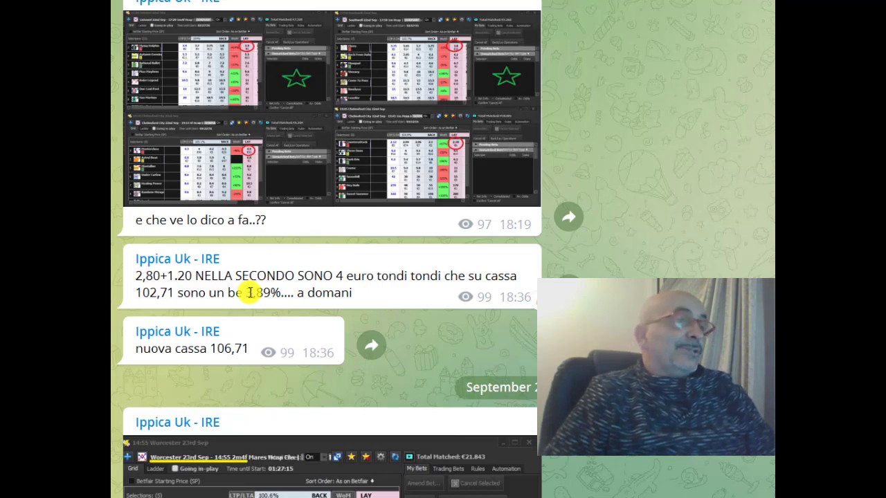
scroll(250, 293, down, 1)
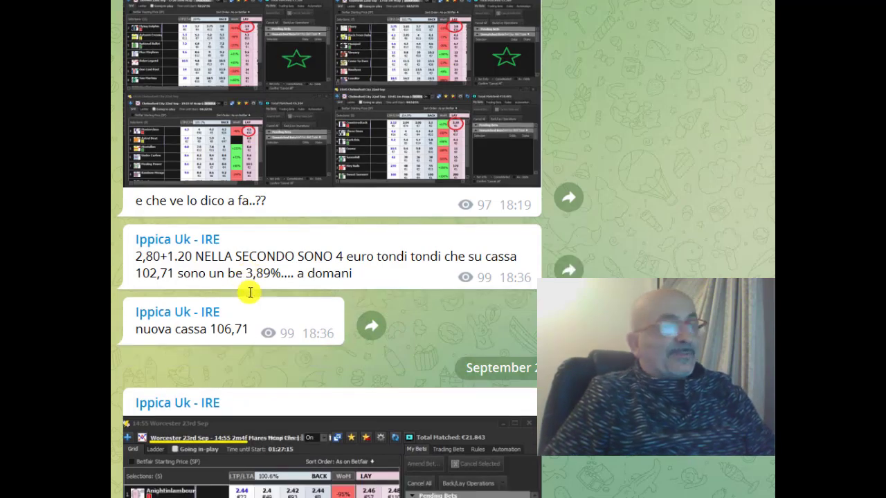
scroll(250, 293, down, 1)
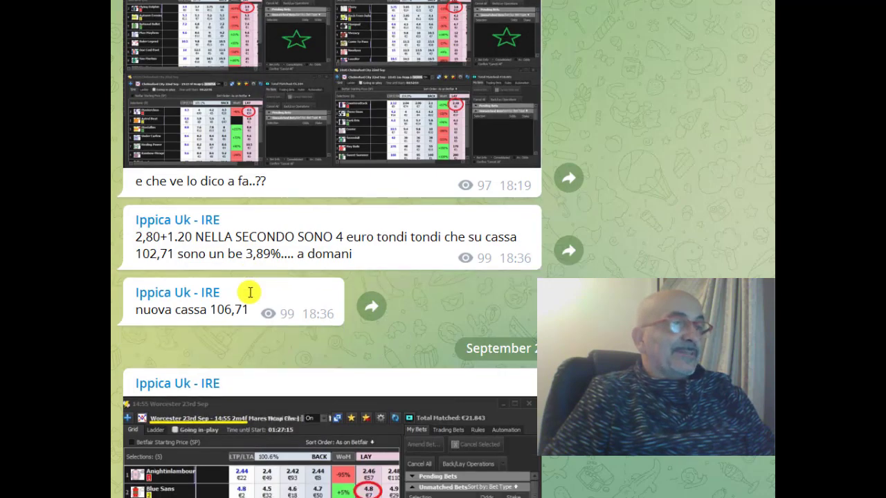
scroll(249, 292, down, 5)
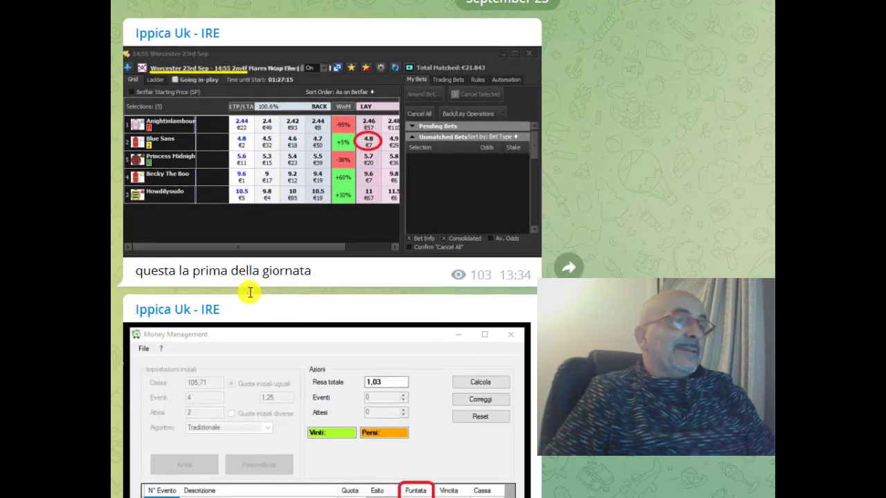
scroll(250, 293, down, 3)
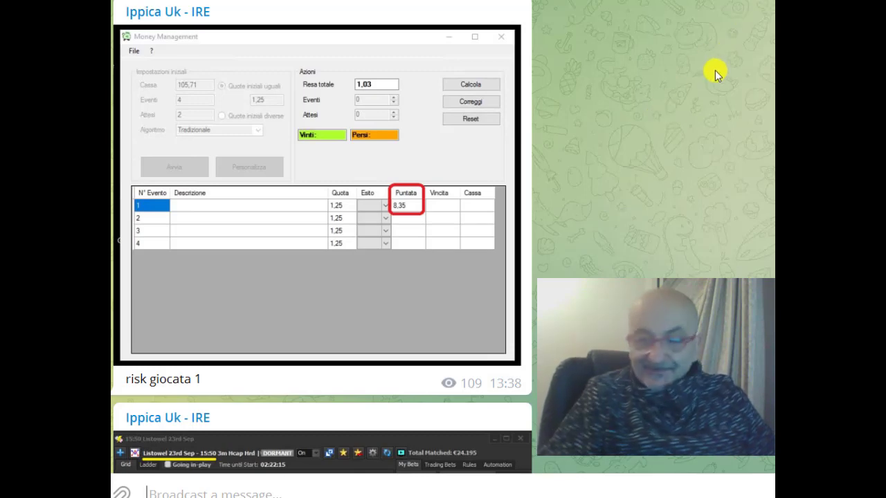
scroll(715, 70, down, 15)
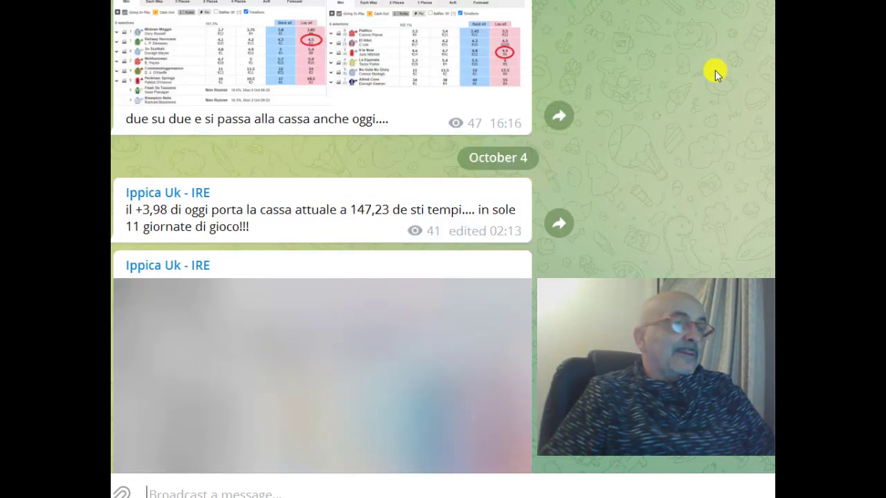
scroll(715, 70, down, 10)
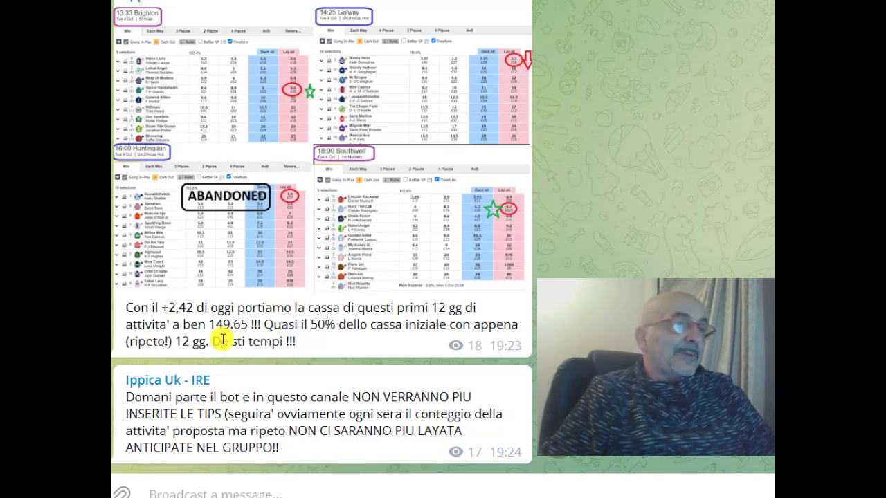
Step: Switch to Money Management and place its window over the chat's race screenshots
mouse_move(281, 337)
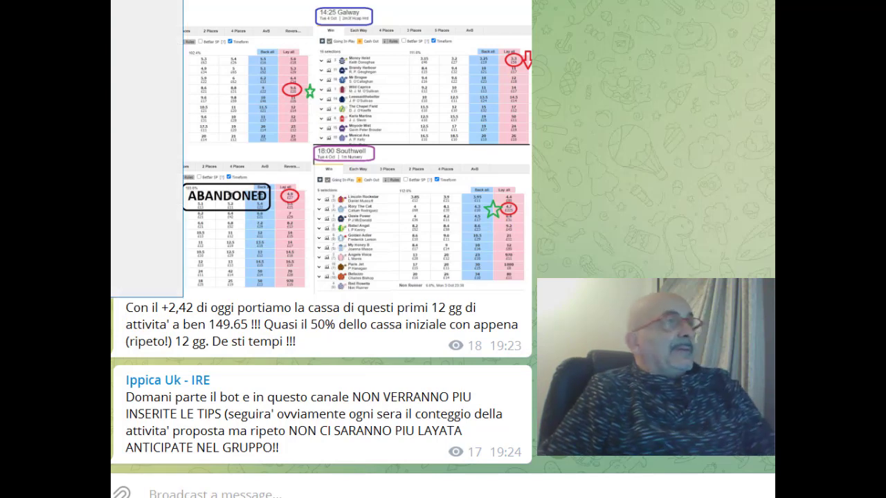
drag(114, 6, 432, 14)
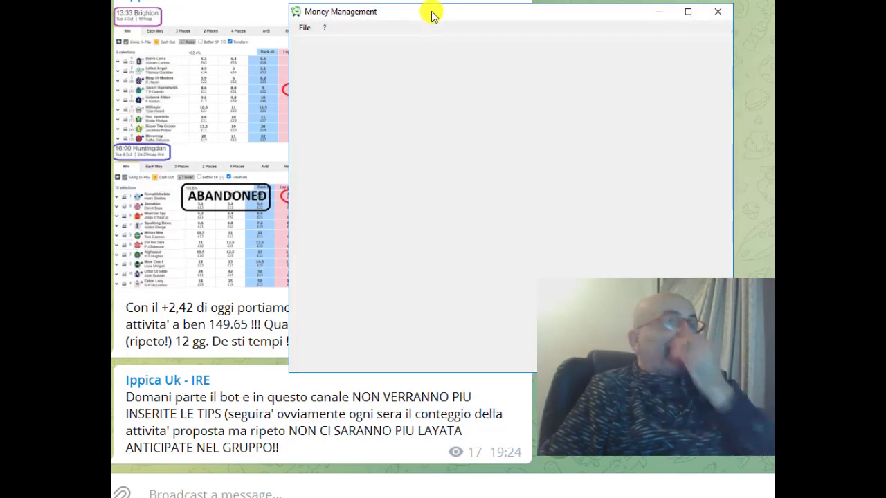
key(alt+Tab)
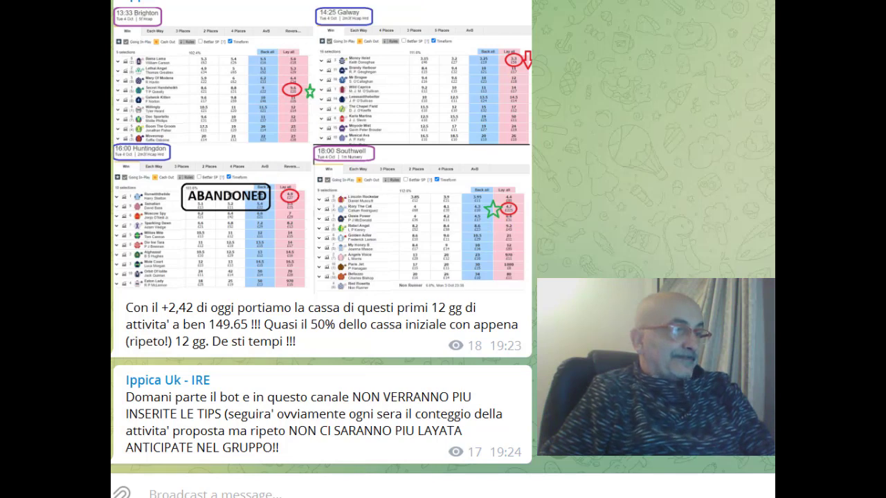
key(alt+Tab)
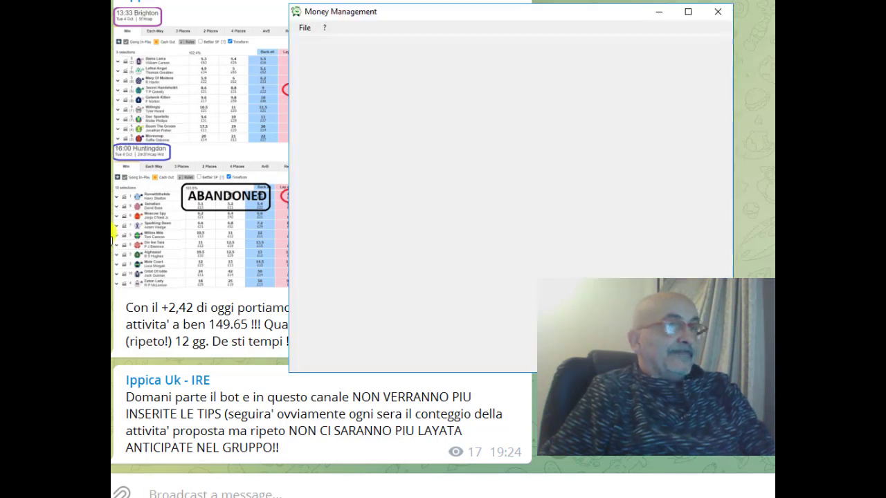
drag(429, 14, 257, 18)
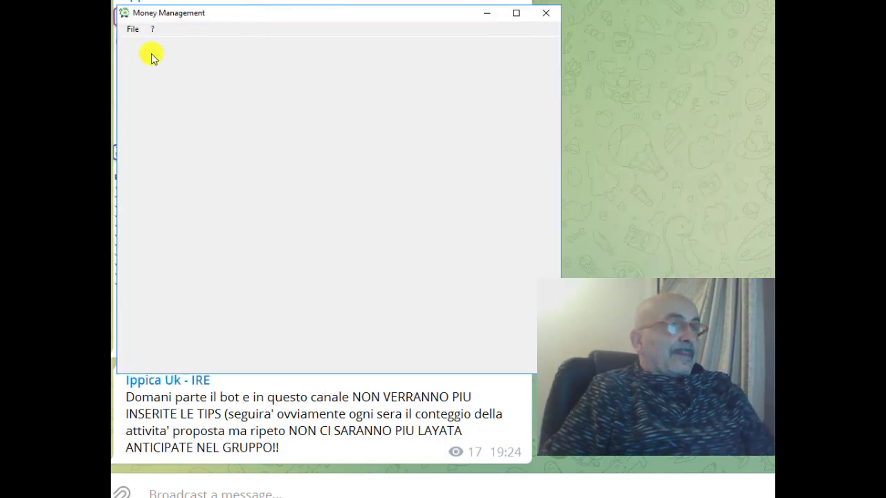
Step: Create a new plan of type Singolo in Money Management
click(134, 31)
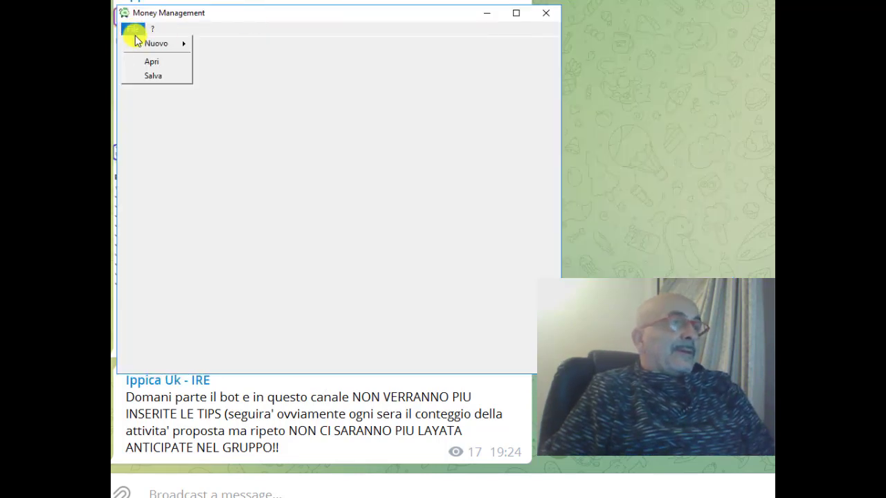
mouse_move(144, 43)
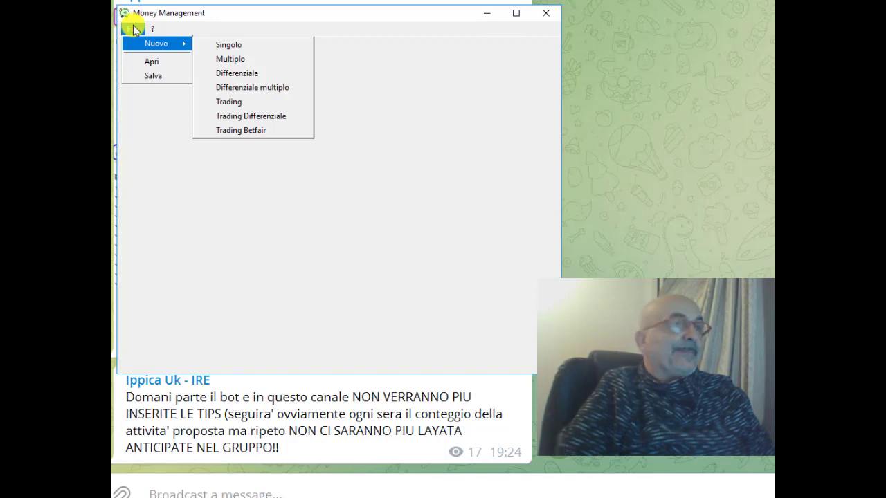
click(213, 43)
click(134, 29)
click(139, 29)
click(132, 26)
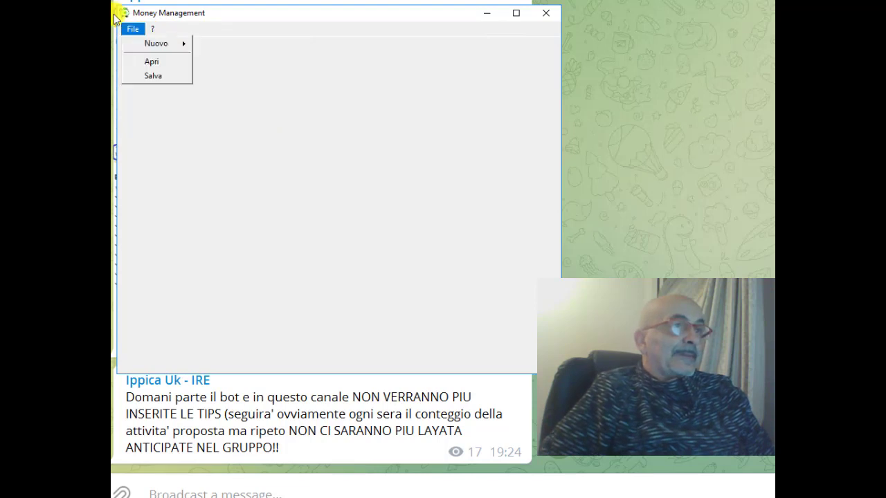
mouse_move(172, 42)
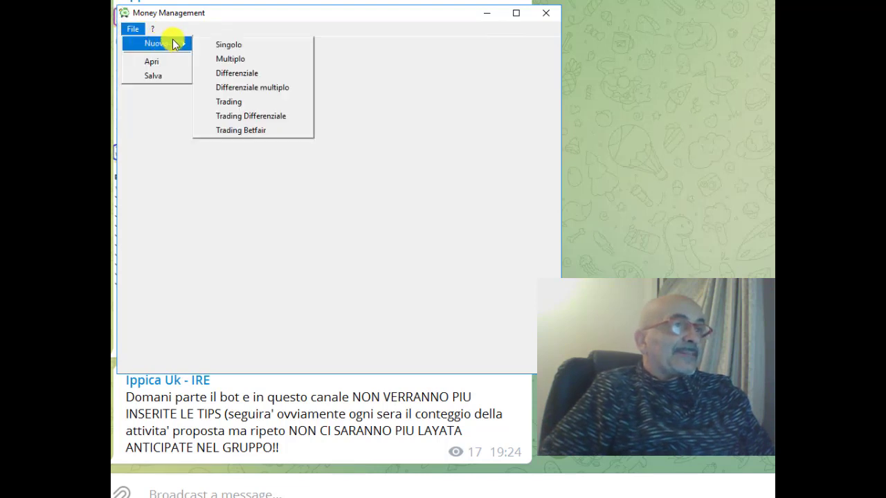
click(225, 43)
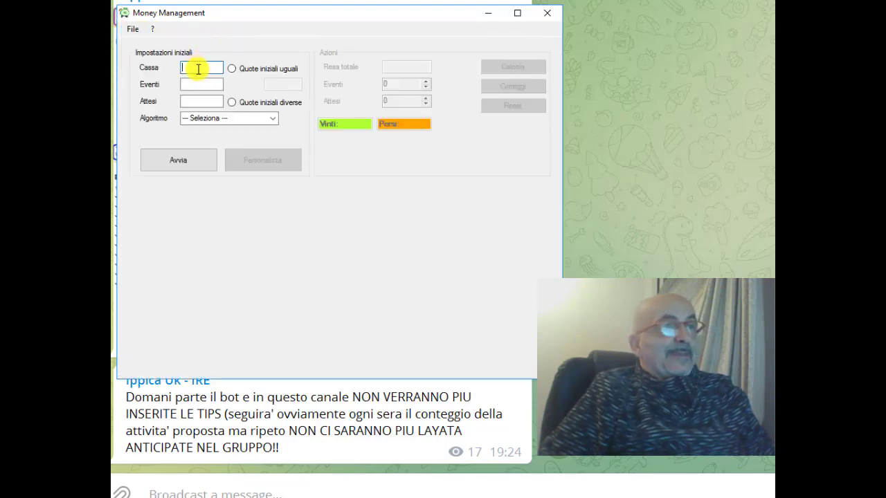
Step: Set the plan's initial bankroll (Cassa) to 100, the events (Eventi) to 12 and the expected wins (Attesi) to 8
text(100)
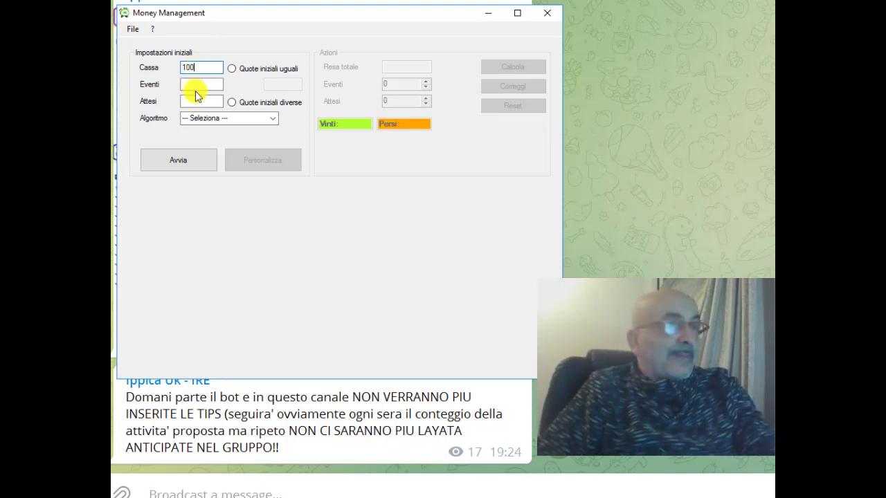
click(201, 85)
text(12)
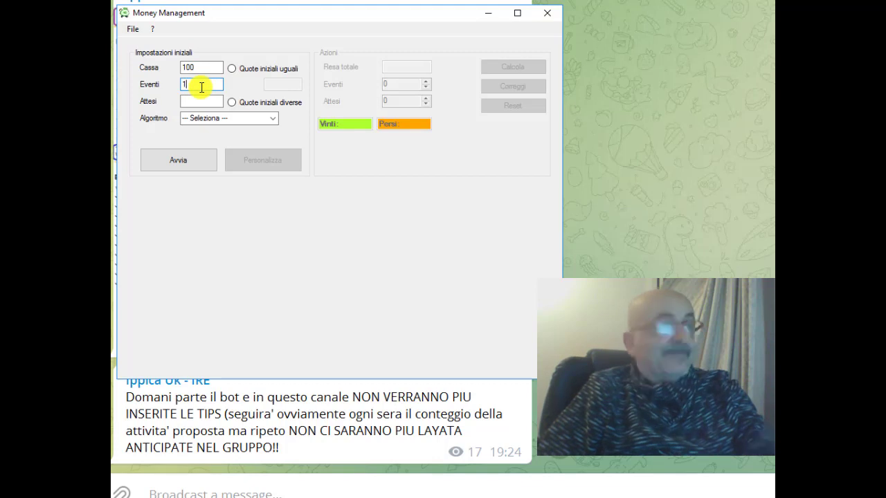
click(194, 101)
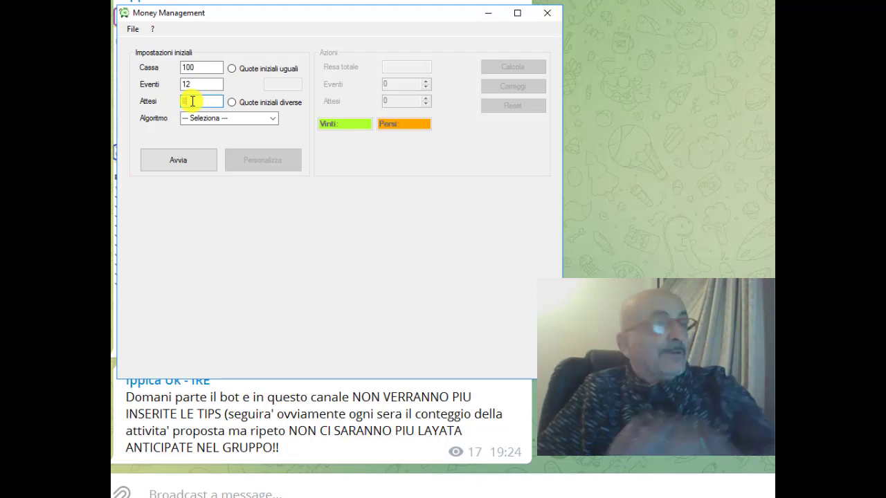
text(8)
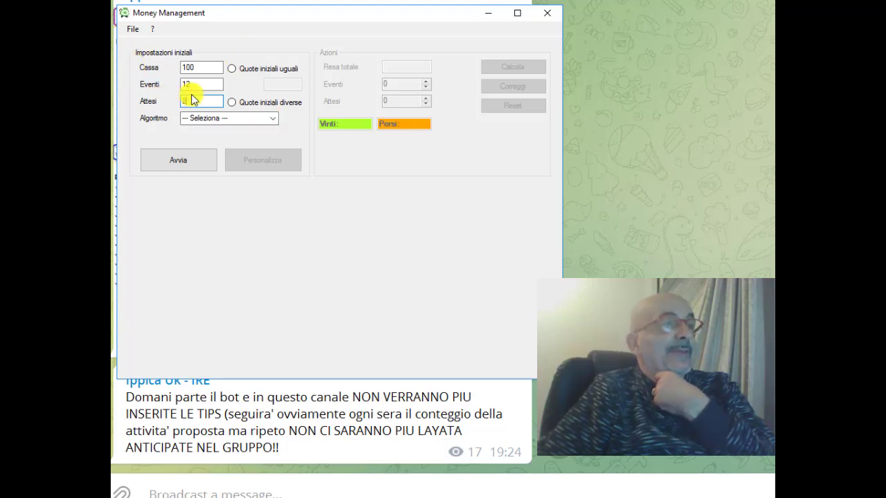
Step: Choose the Tradizionale algorithm with equal initial odds of 2, and start the plan
click(275, 118)
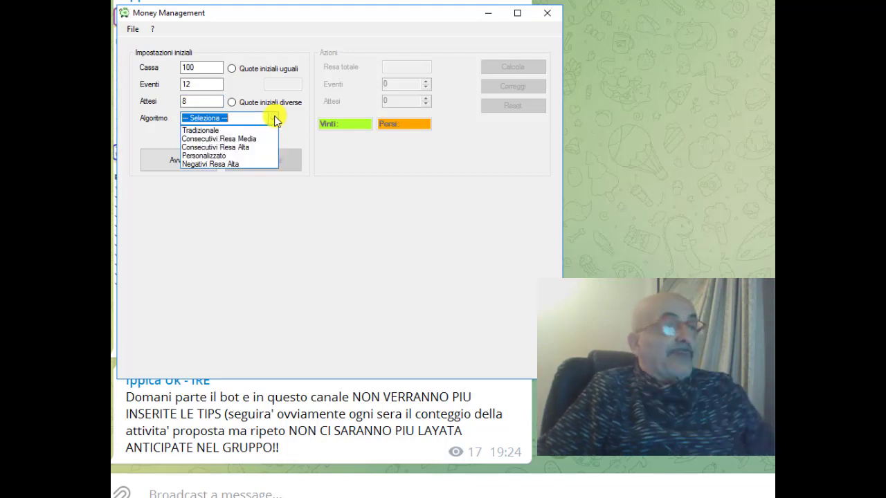
click(262, 131)
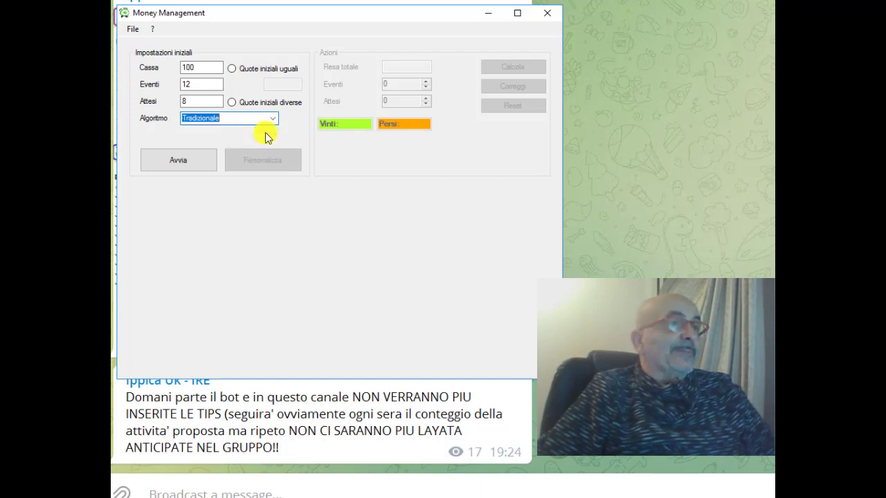
click(232, 68)
click(289, 84)
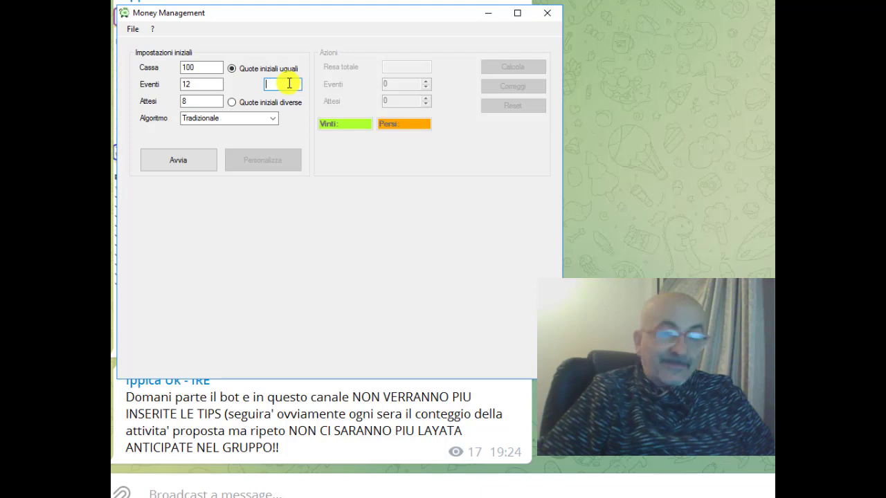
text(2)
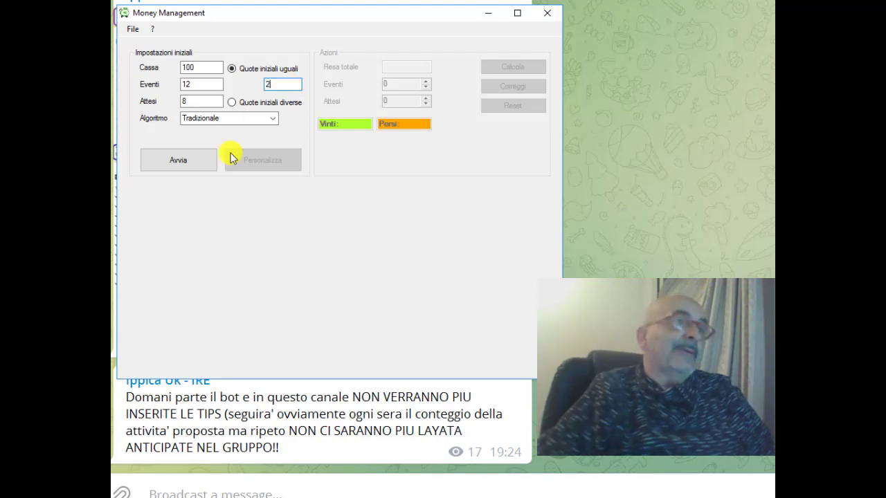
click(208, 165)
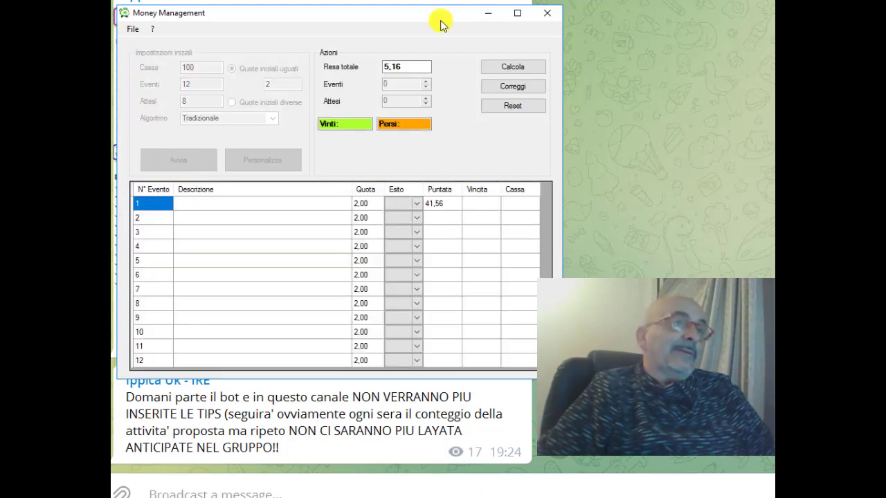
Step: Examine the total return and the first event's odds and stake, and reset the plan
drag(408, 68, 385, 68)
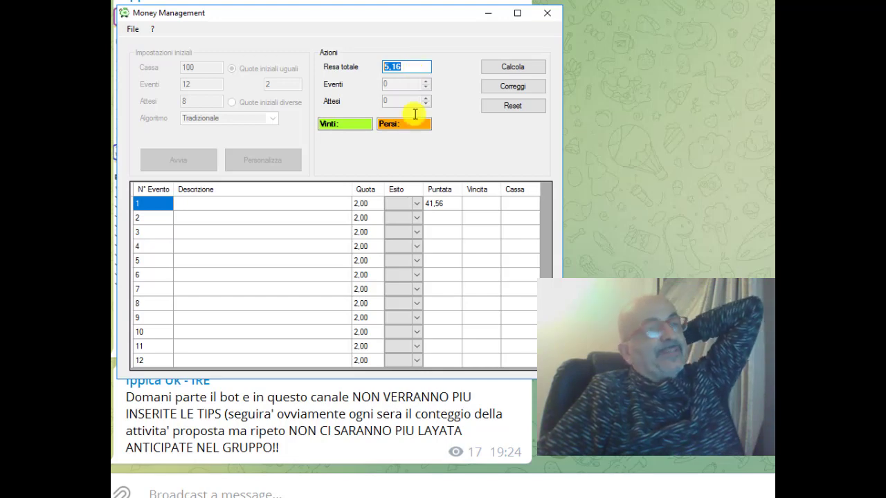
click(446, 208)
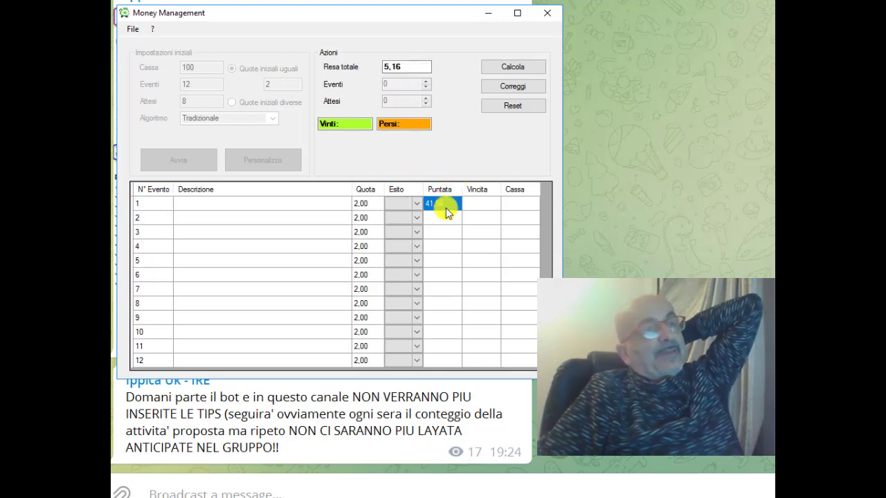
click(381, 203)
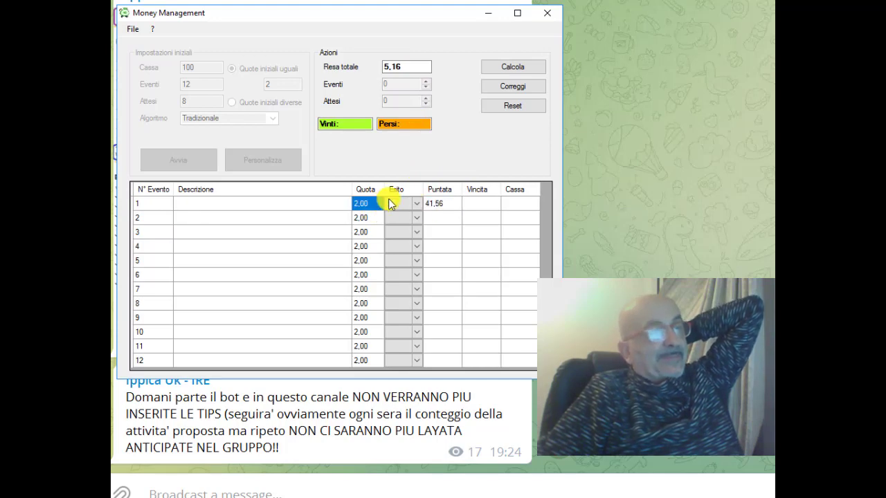
click(453, 206)
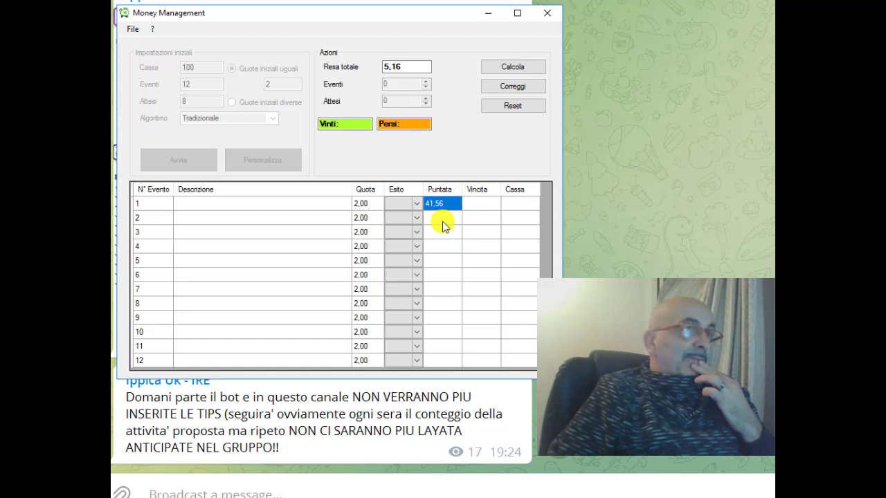
click(407, 66)
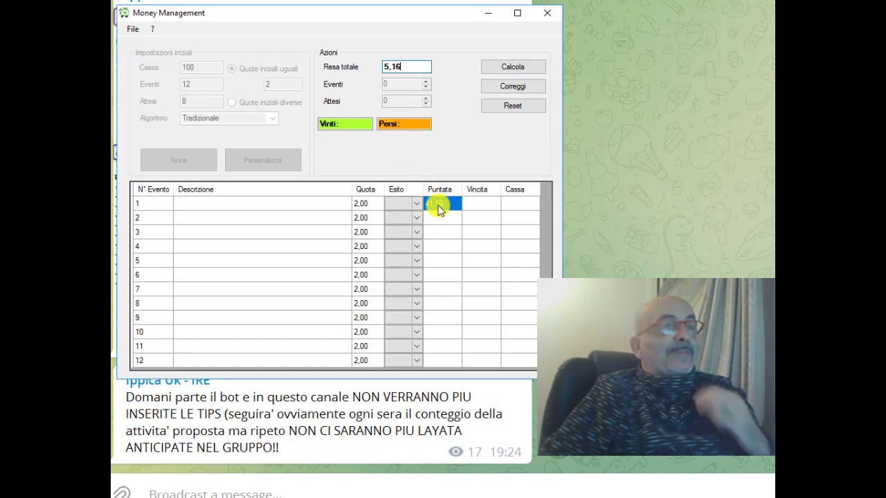
click(510, 104)
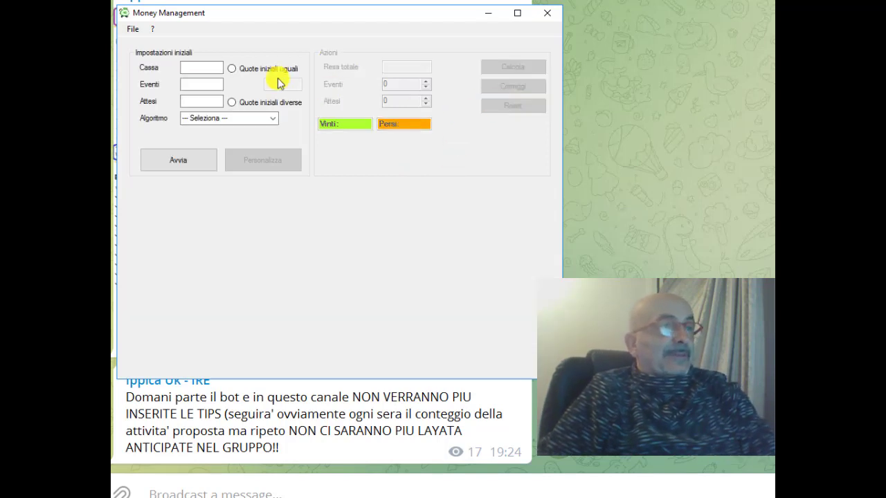
Step: Set the new plan's initial bankroll (Cassa) to 200, the events (Eventi) to 12 and the expected wins (Attesi) to 8
click(213, 70)
text(200)
click(201, 83)
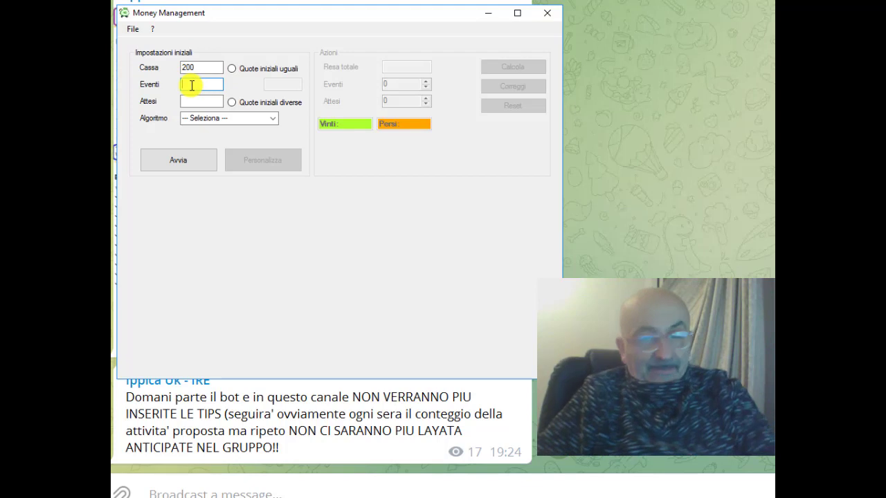
text(12)
click(191, 101)
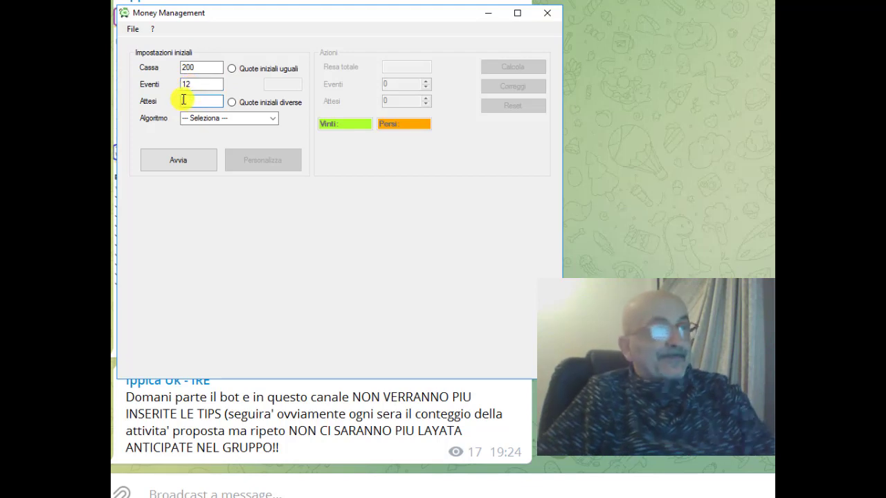
text(8)
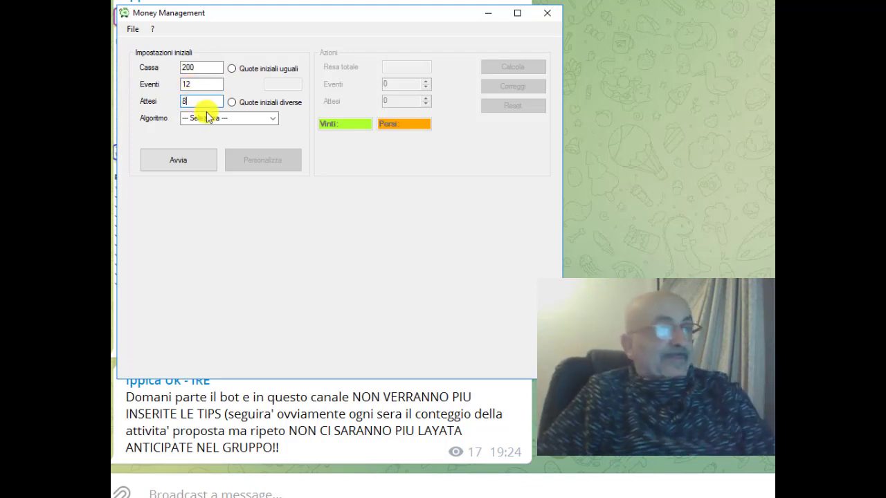
Step: Apply the Tradizionale algorithm with equal initial odds of 2 to the 200 bankroll plan, and start it
click(273, 119)
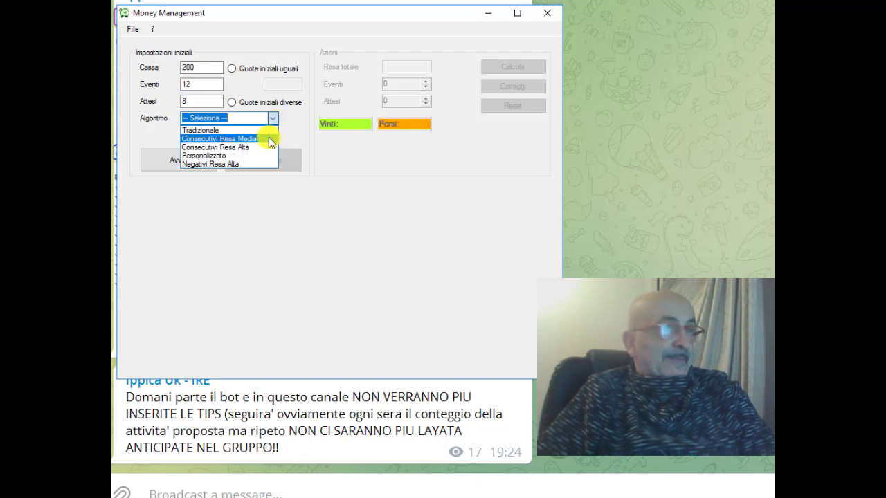
click(266, 131)
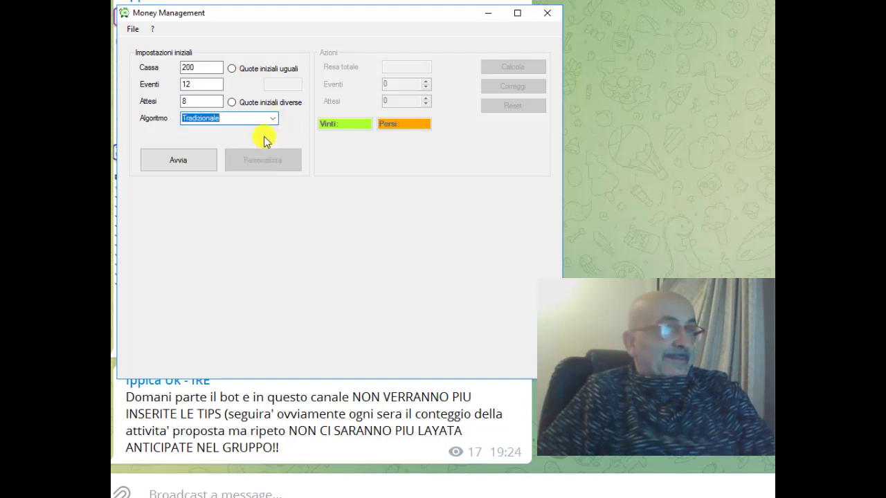
click(232, 68)
click(284, 85)
text(2)
click(210, 162)
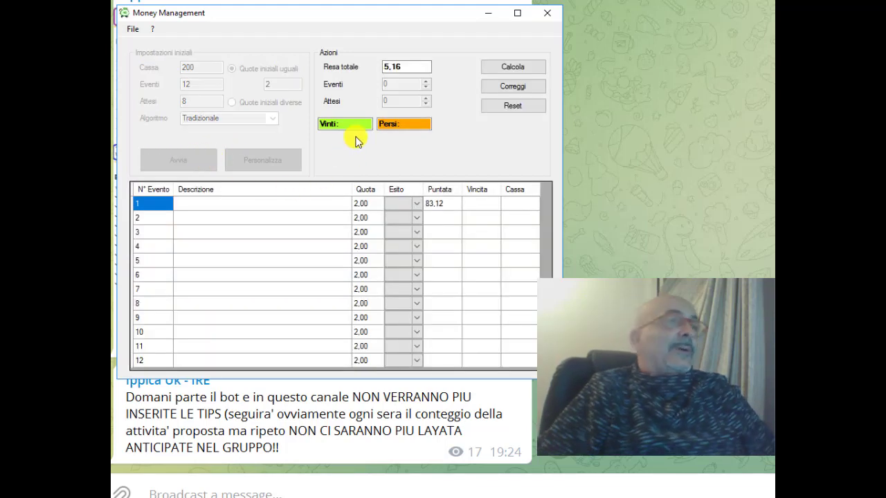
Step: Examine the first event's stake (Puntata) and the second event's odds (Quota) in the events table
click(416, 204)
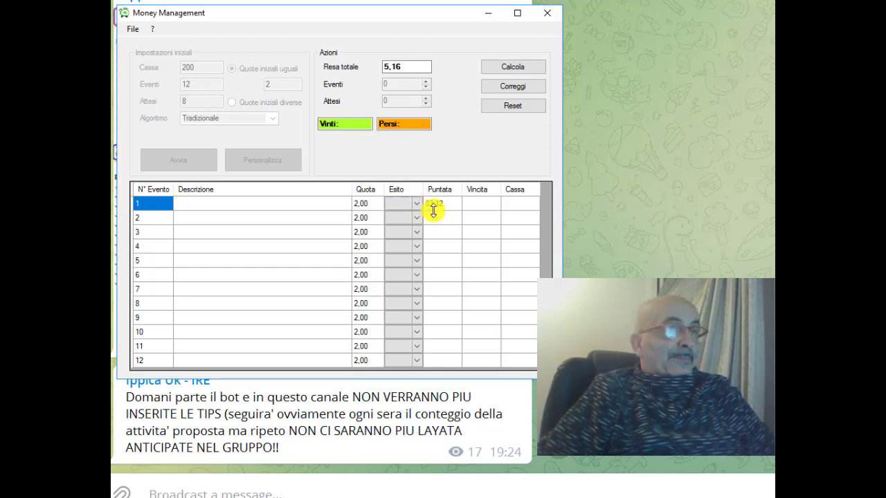
click(441, 208)
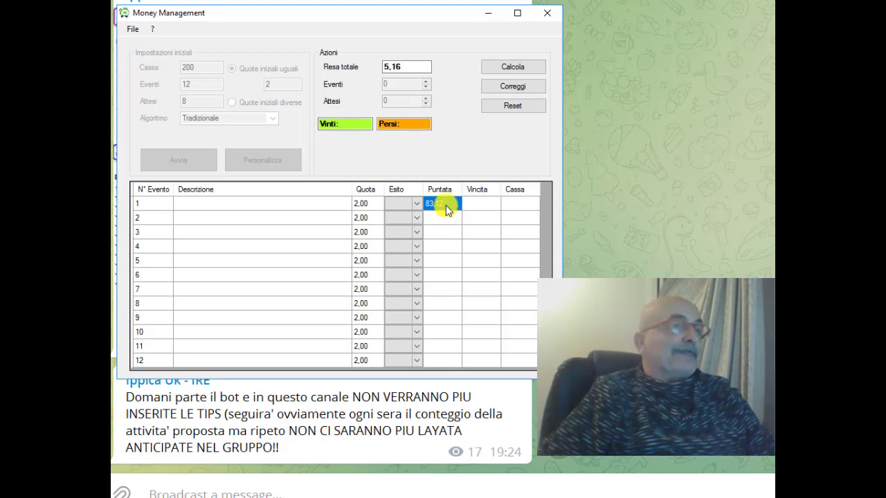
click(370, 217)
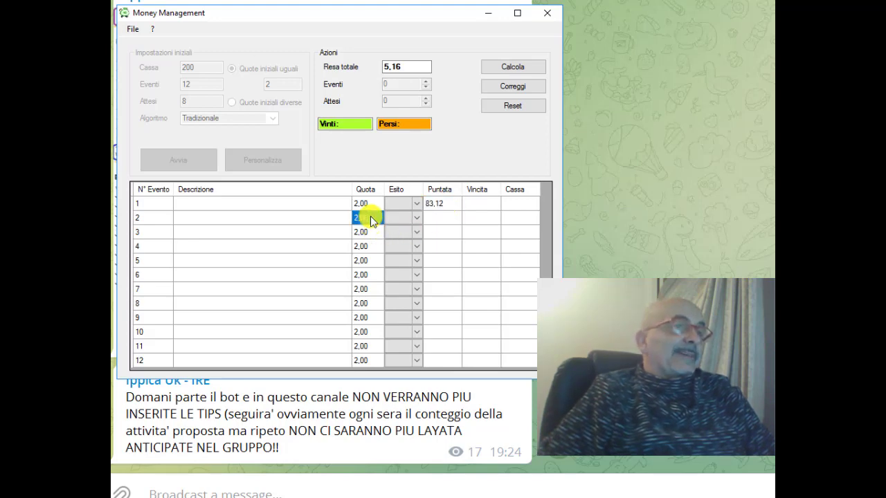
click(449, 206)
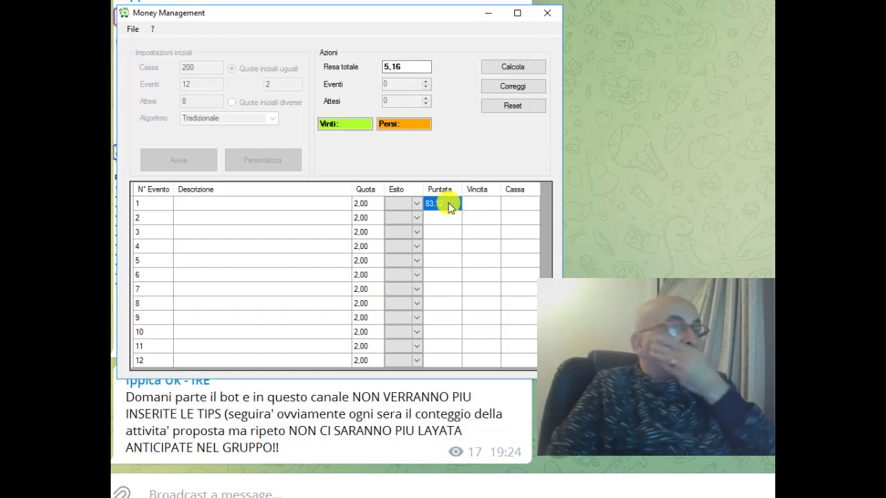
Step: Reset the plan and set the bankroll (Cassa) to 83,12, the events (Eventi) to 4 and the expected wins (Attesi) to 2
click(514, 107)
click(208, 68)
text(83,12)
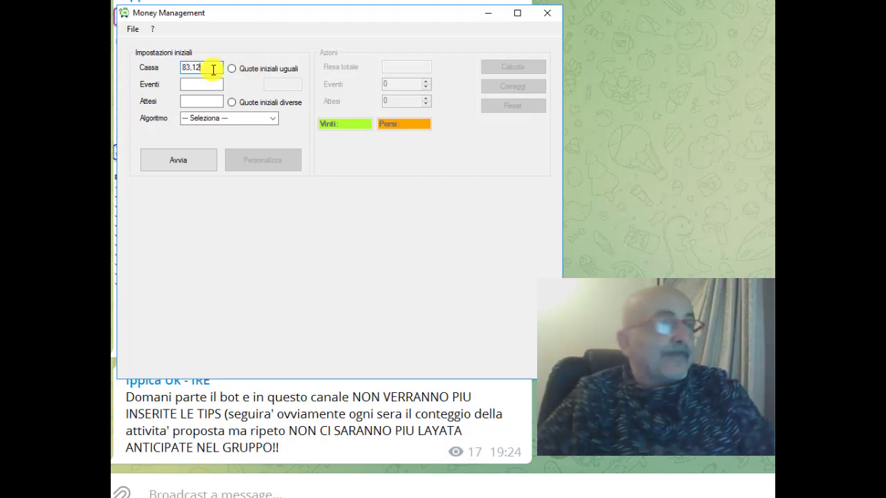
click(202, 84)
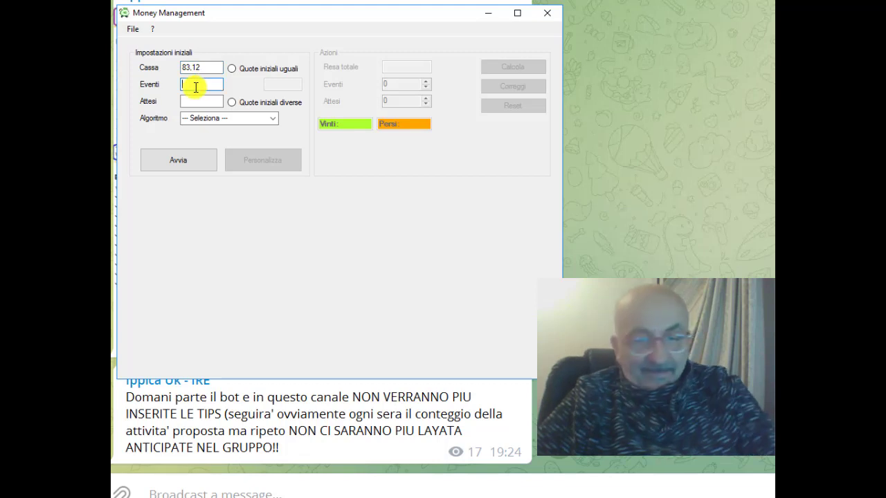
text(4)
click(191, 102)
text(2)
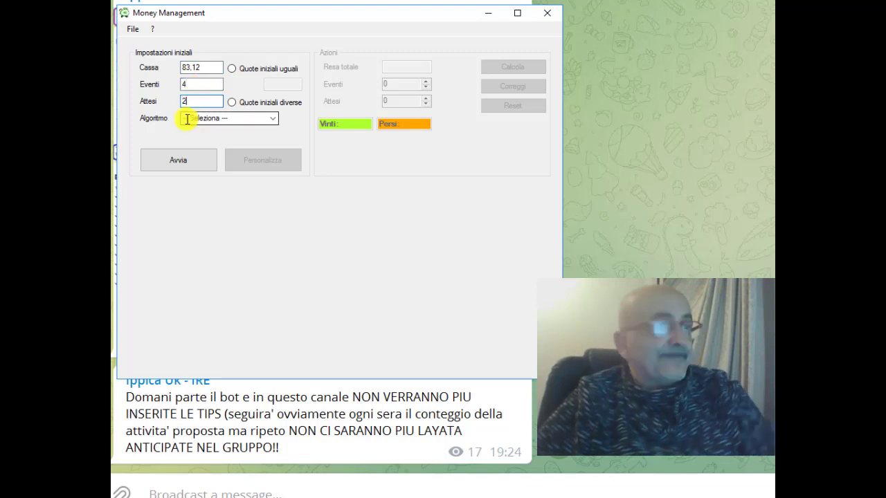
Step: Start the four-event plan with the Tradizionale algorithm and equal initial odds of 1,25, and check the first event's stake
click(273, 120)
click(257, 132)
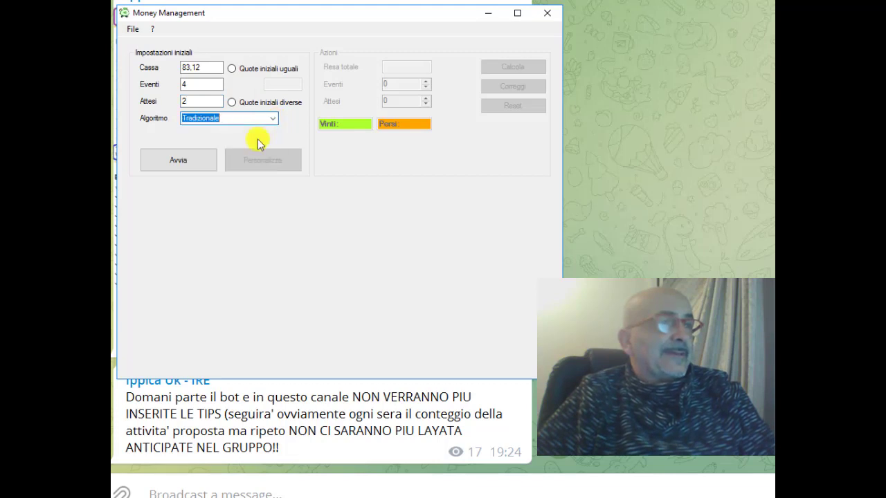
click(230, 71)
click(283, 85)
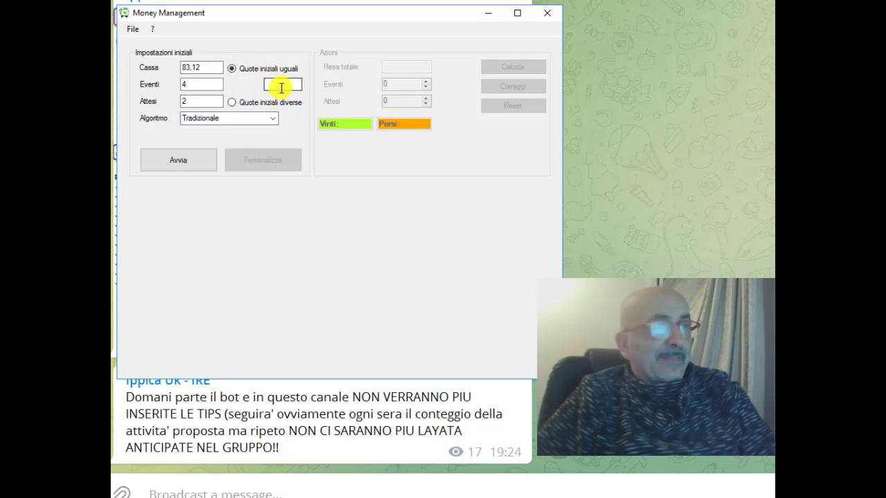
text(1,)
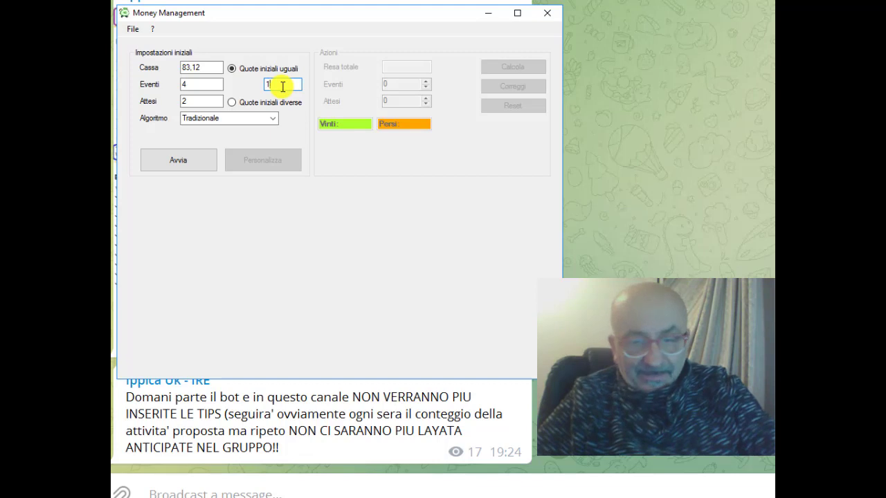
text(25)
click(197, 163)
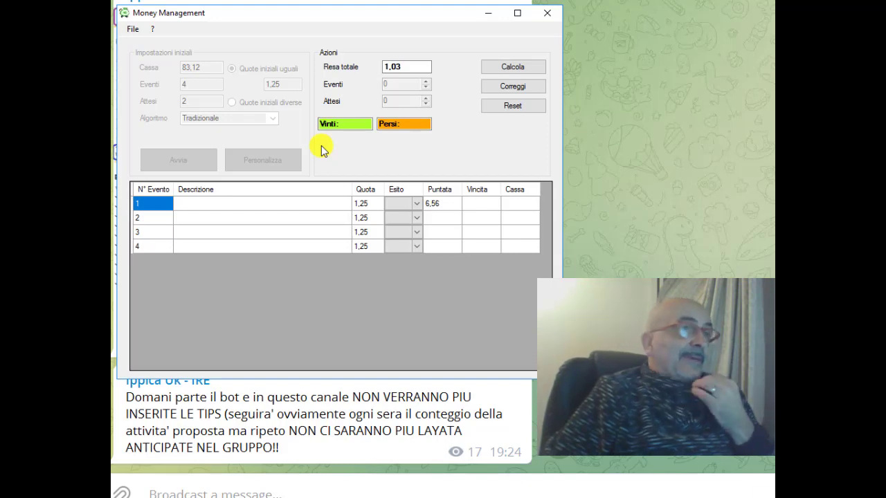
click(442, 204)
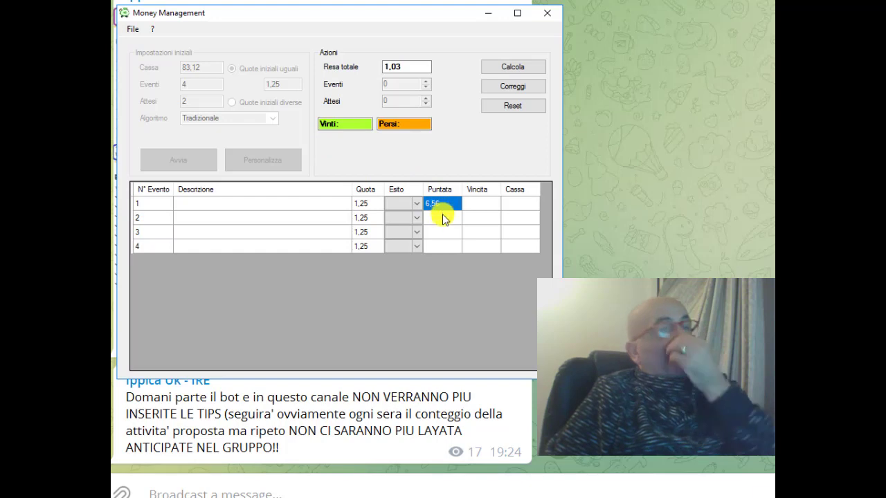
click(443, 215)
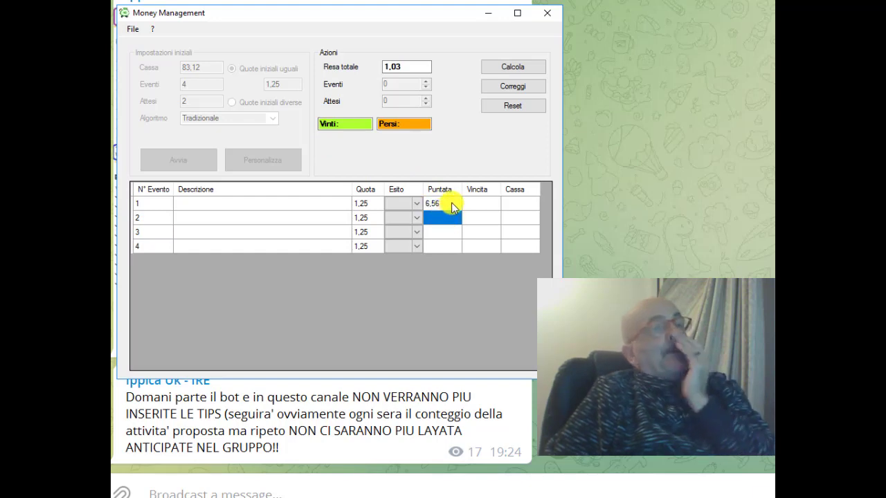